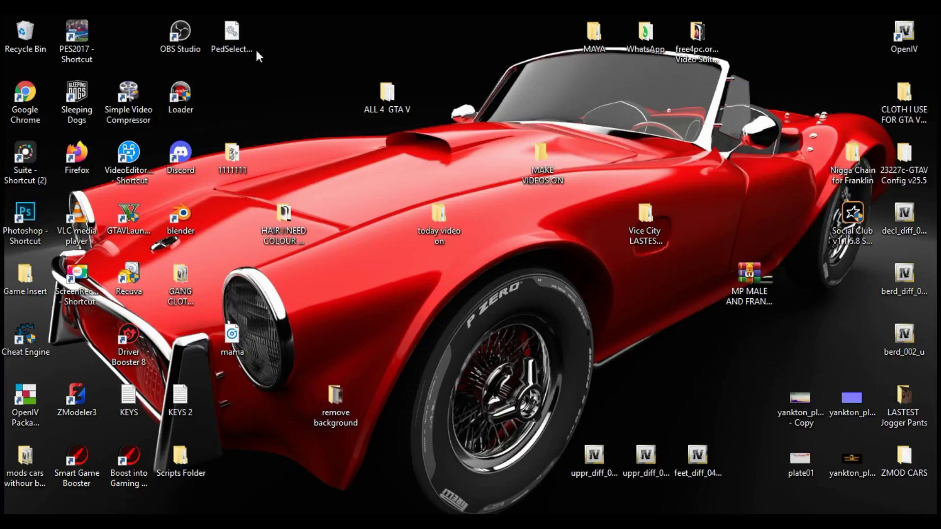
drag(195, 30, 195, 31)
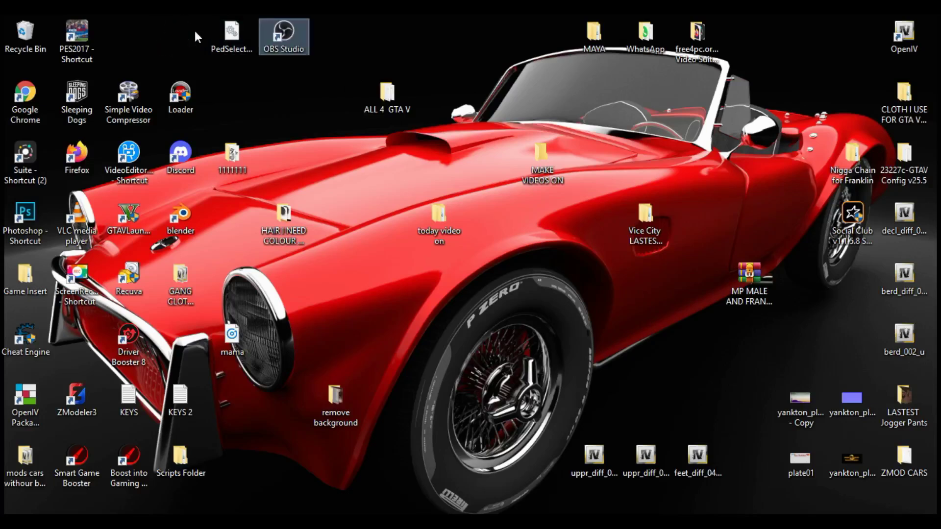
drag(287, 40, 183, 34)
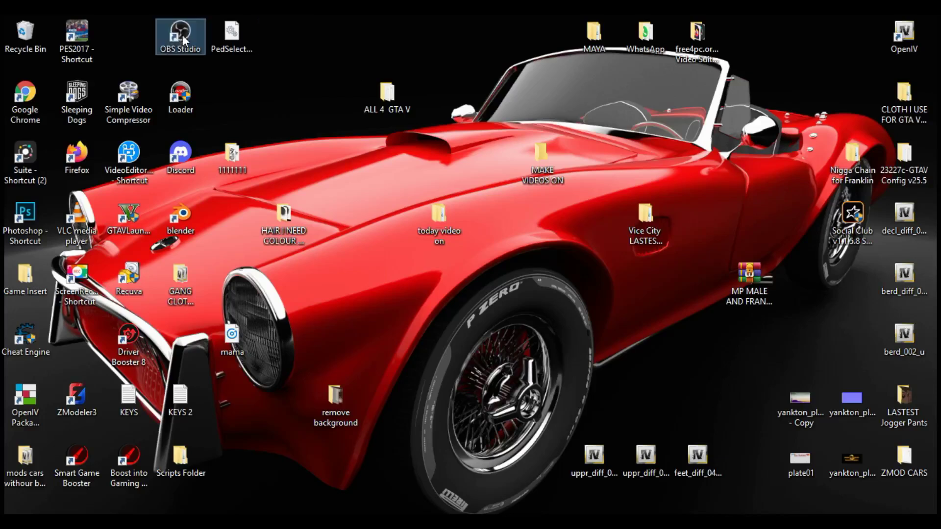
click(281, 54)
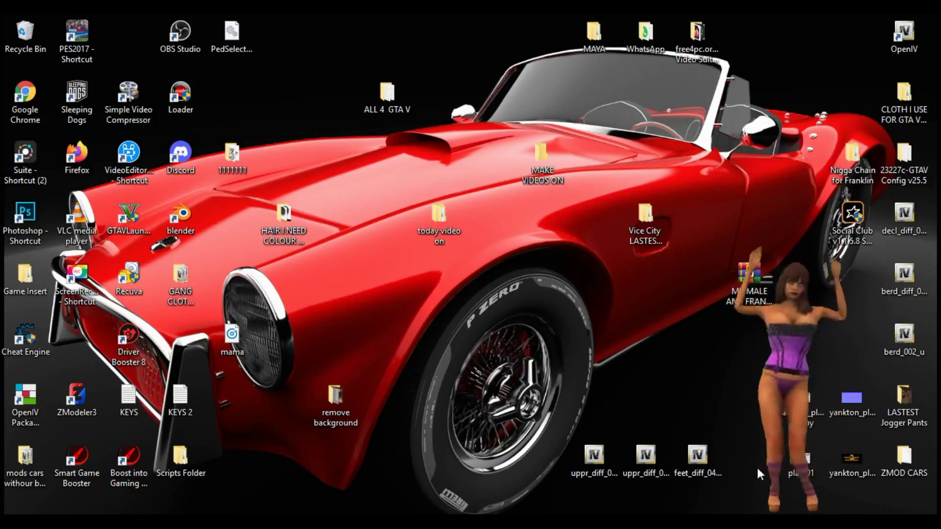
Step: Extract the Weed Shop (1.0.4) archive from the "today video on" folder into its own subfolder and permanently delete the archive
double_click(442, 213)
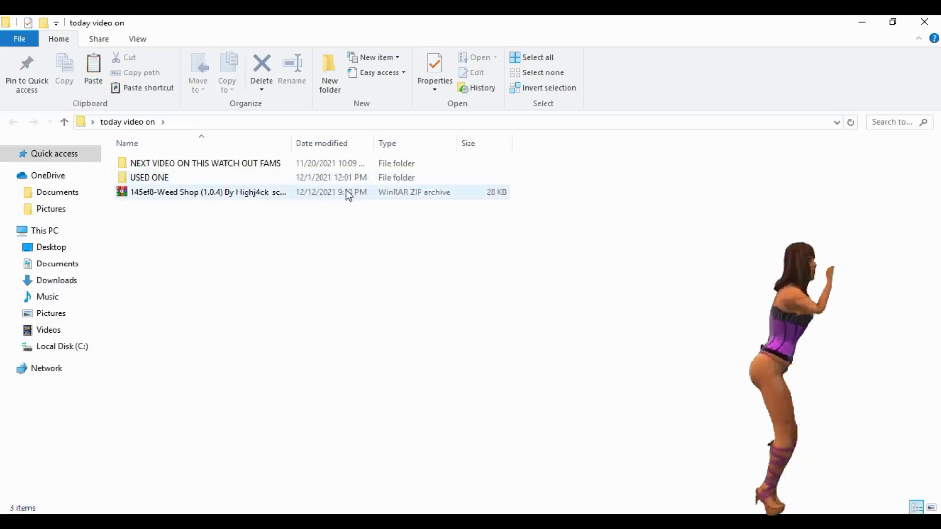
click(347, 196)
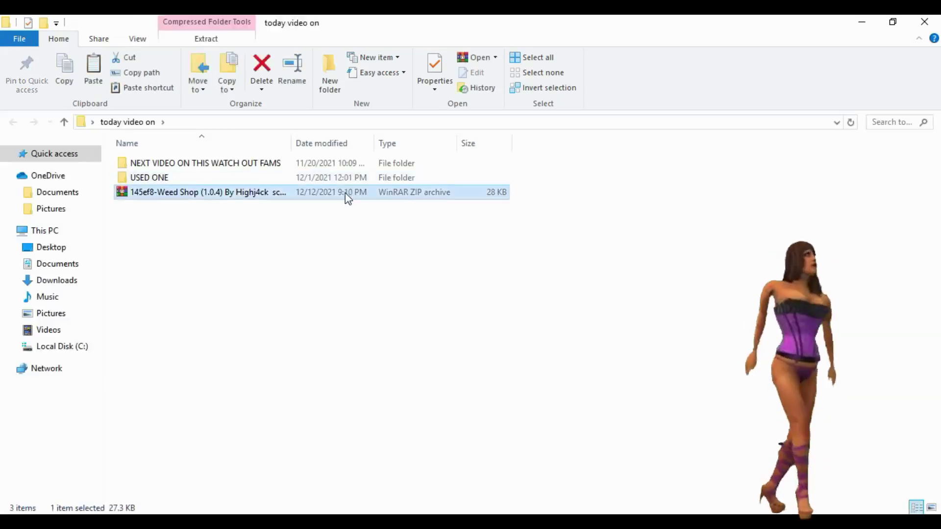
right_click(346, 193)
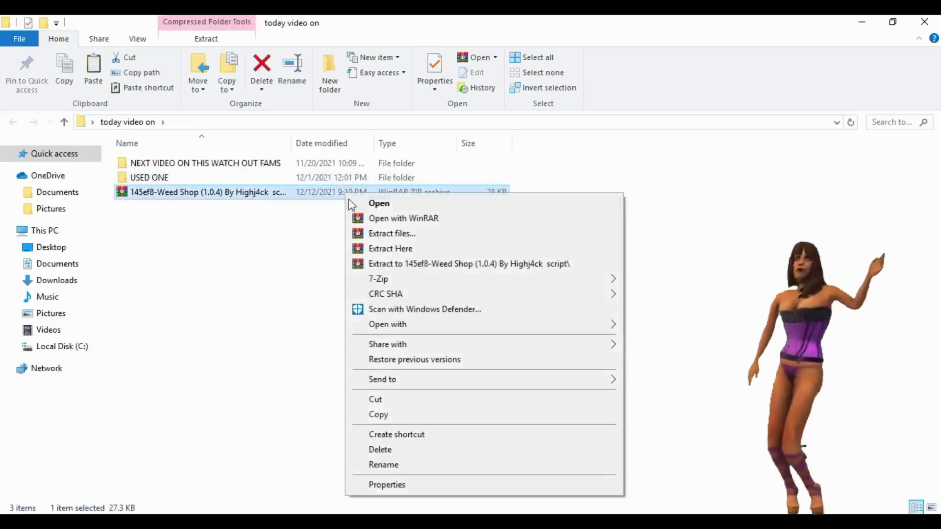
click(380, 264)
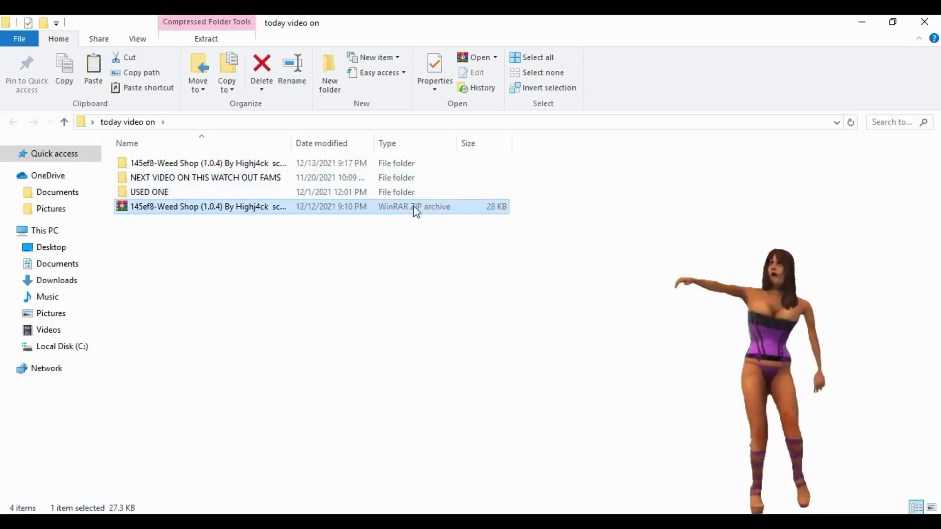
key(shift+Delete)
key(Return)
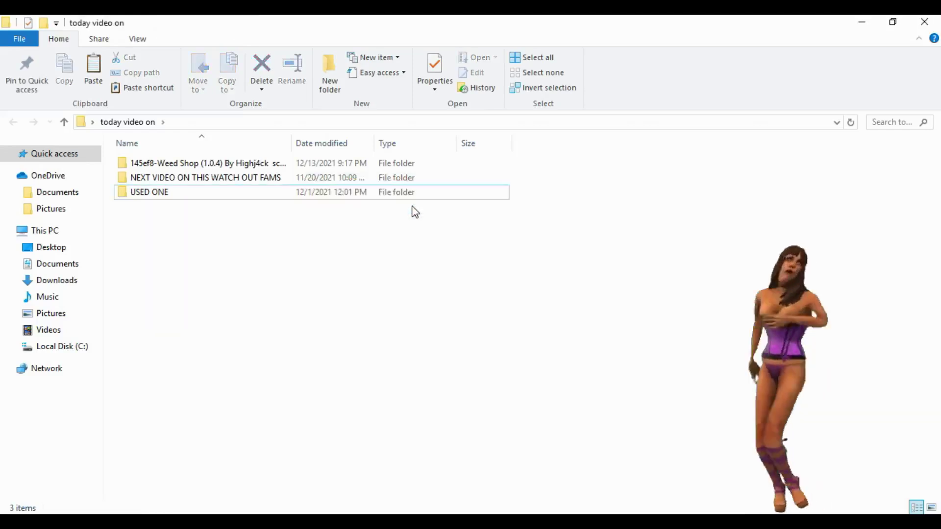
Step: Open the extracted Weed Shop (1.0.4) folder and go into its Weed Shop subfolder
click(363, 165)
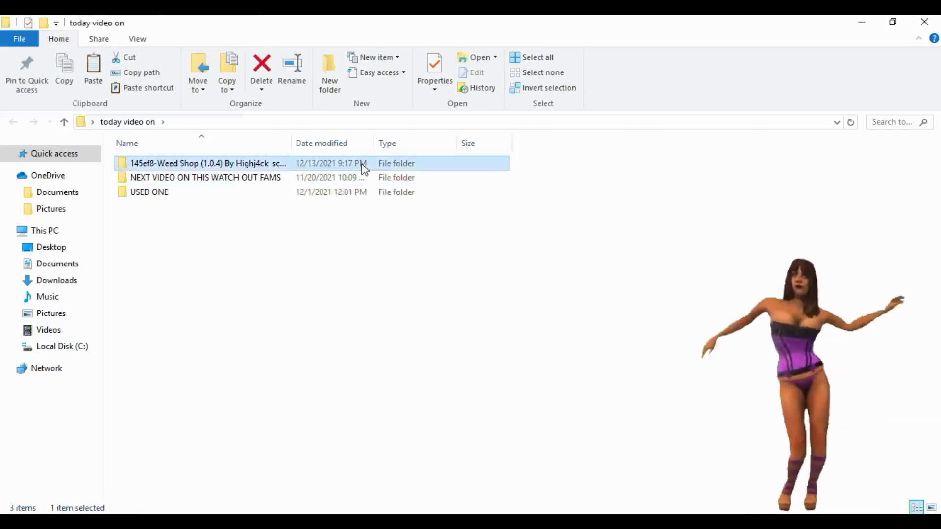
right_click(363, 165)
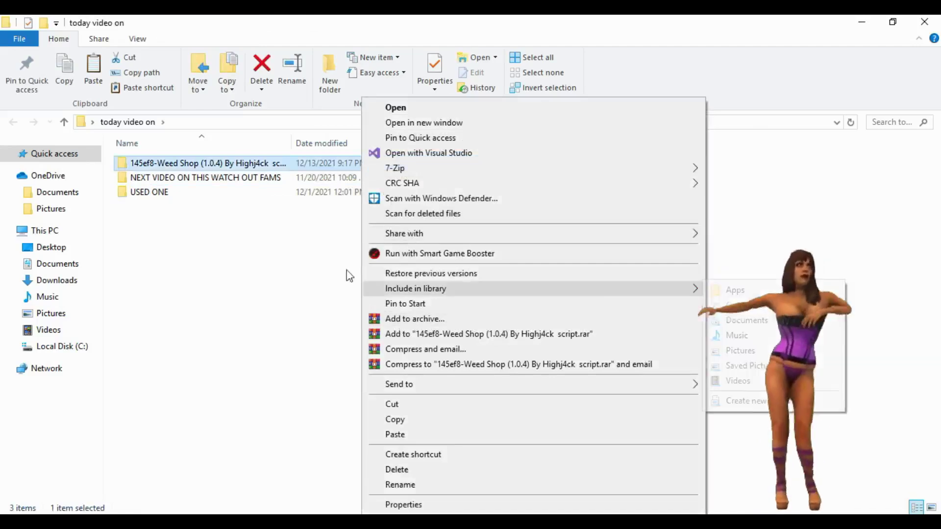
click(269, 164)
double_click(328, 157)
double_click(269, 169)
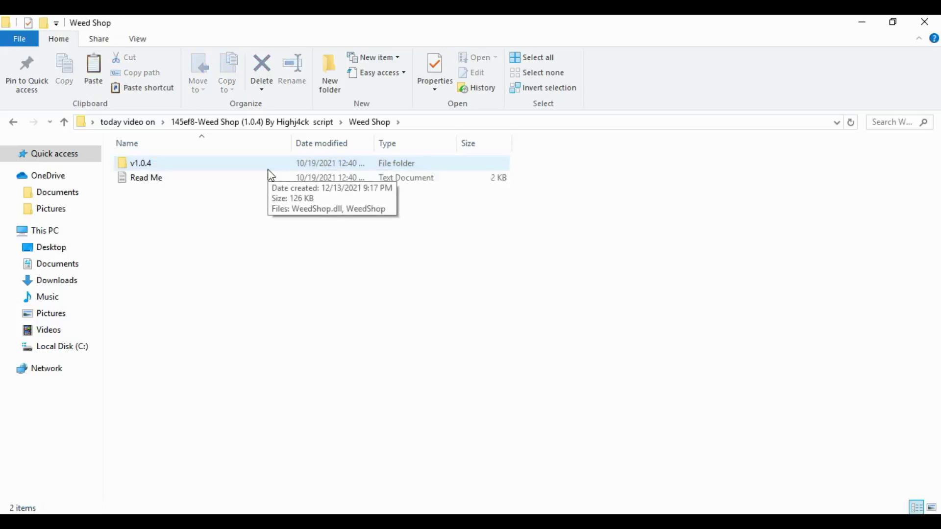
Step: Read the mod's requirements and installation instructions in the Read Me file, and close it
double_click(253, 184)
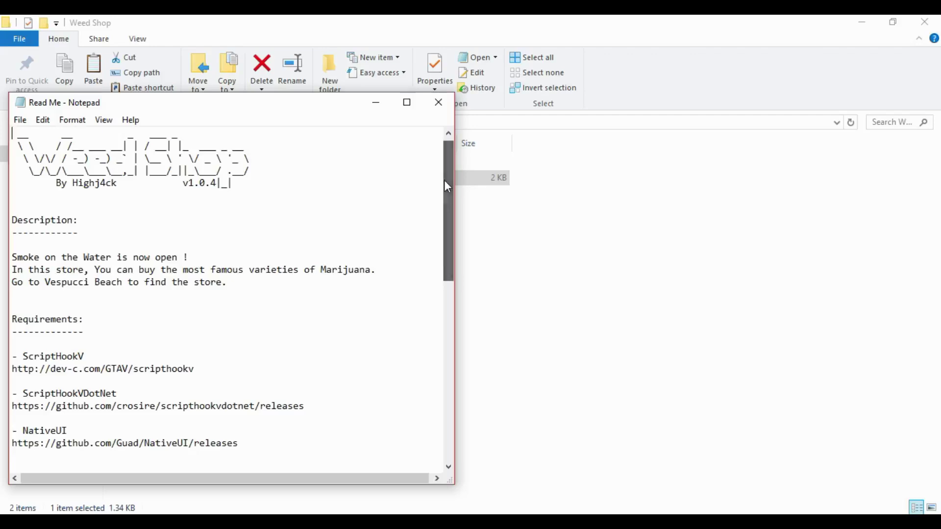
drag(451, 244, 450, 300)
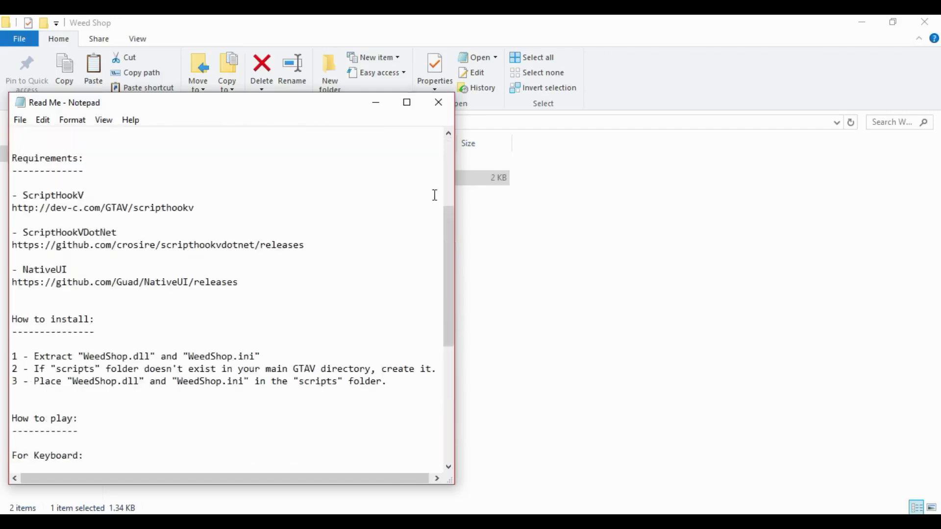
click(439, 103)
Step: Open the GTAVLauncher shortcut's file location and arrange the Grand Theft Auto V and Weed Shop folder windows side by side
click(895, 22)
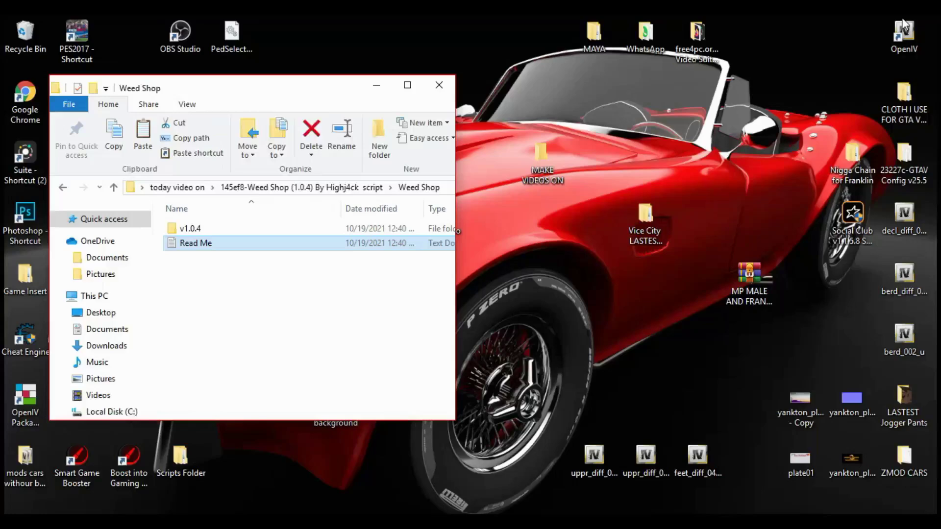
drag(330, 93, 685, 138)
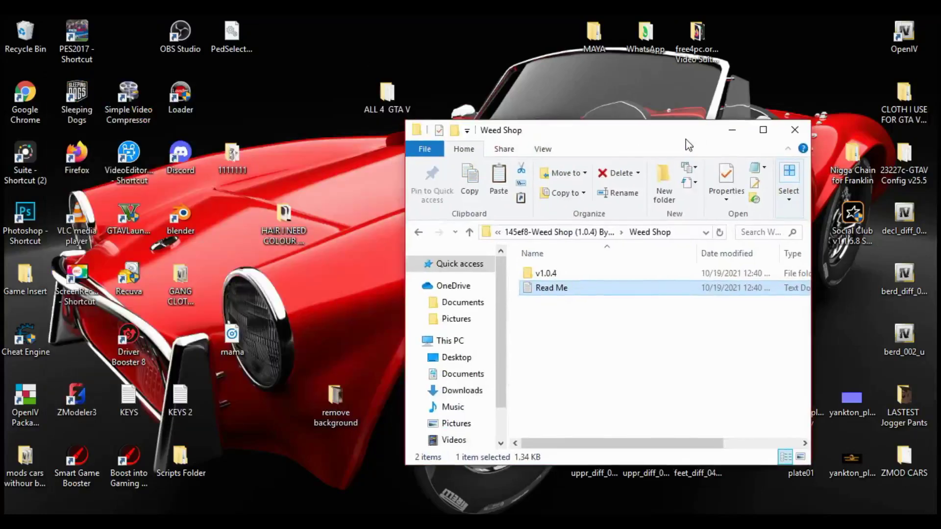
right_click(130, 220)
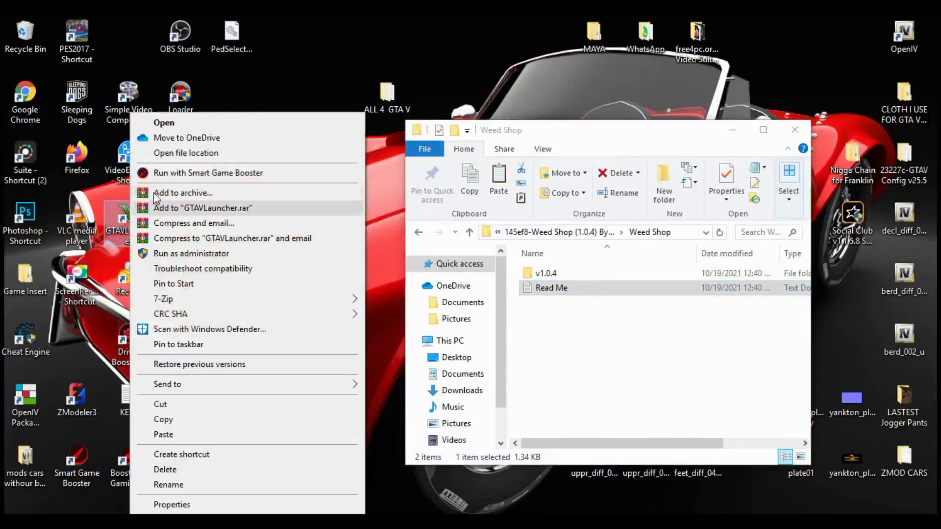
click(160, 154)
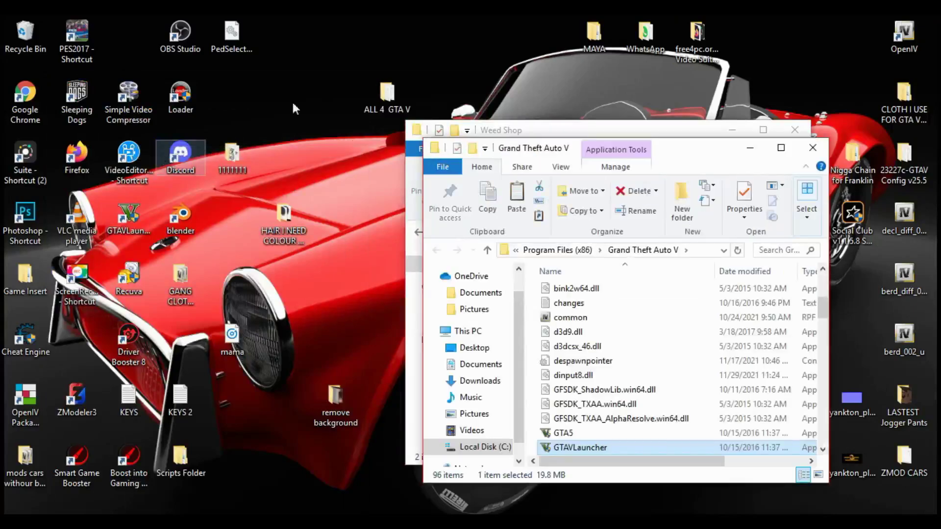
drag(487, 137, 156, 116)
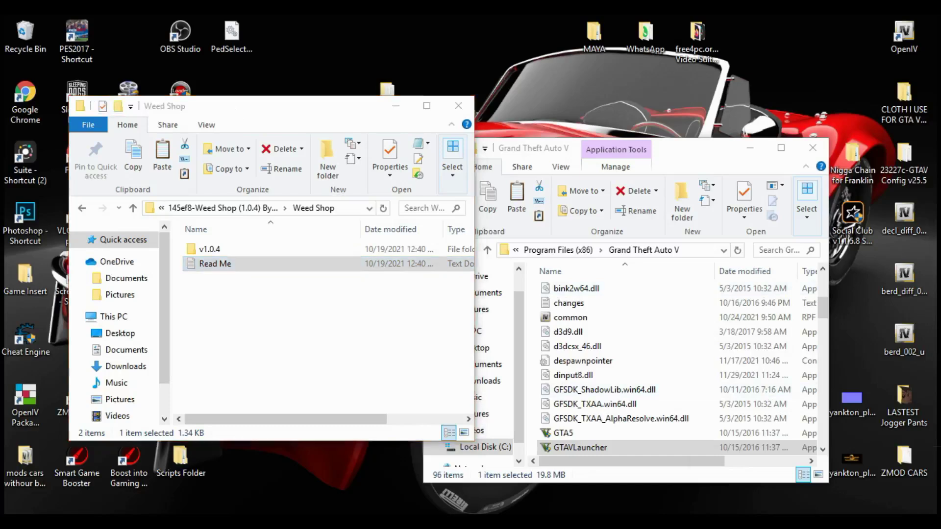
drag(775, 501, 763, 499)
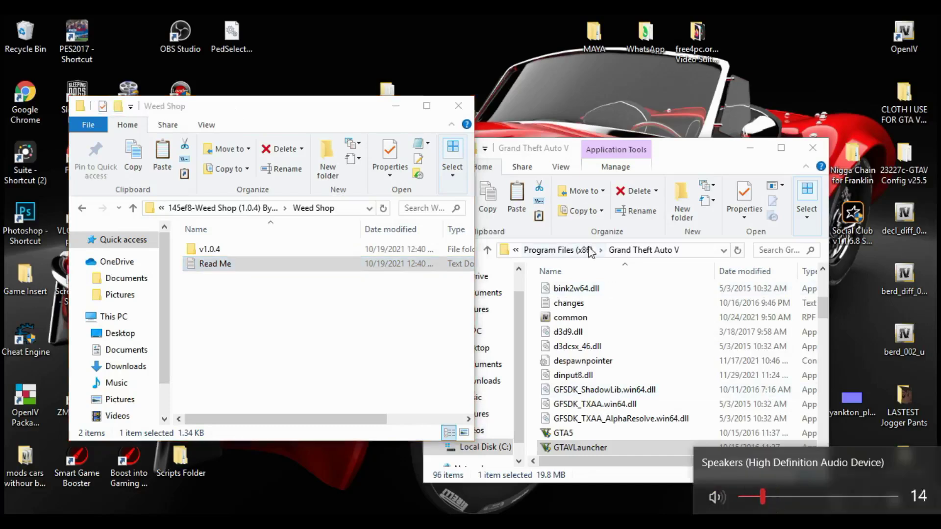
drag(572, 156, 639, 107)
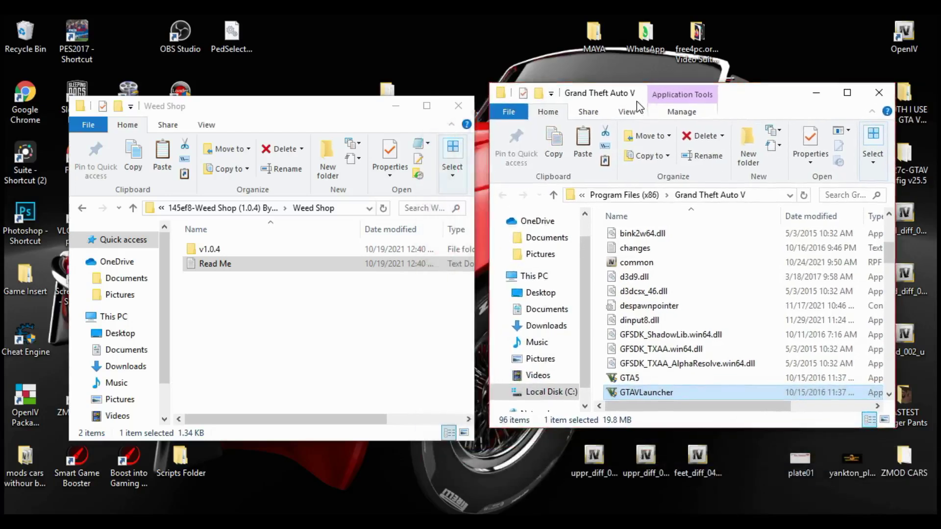
click(745, 306)
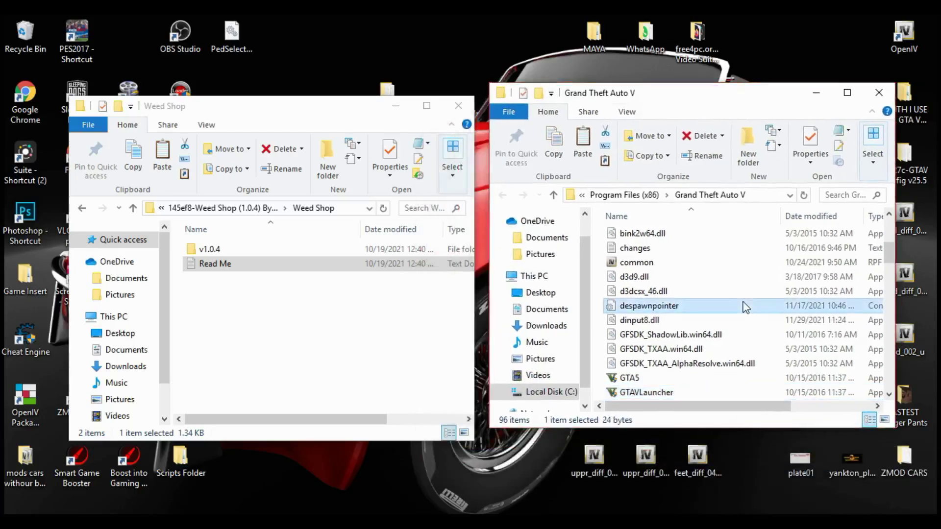
double_click(745, 306)
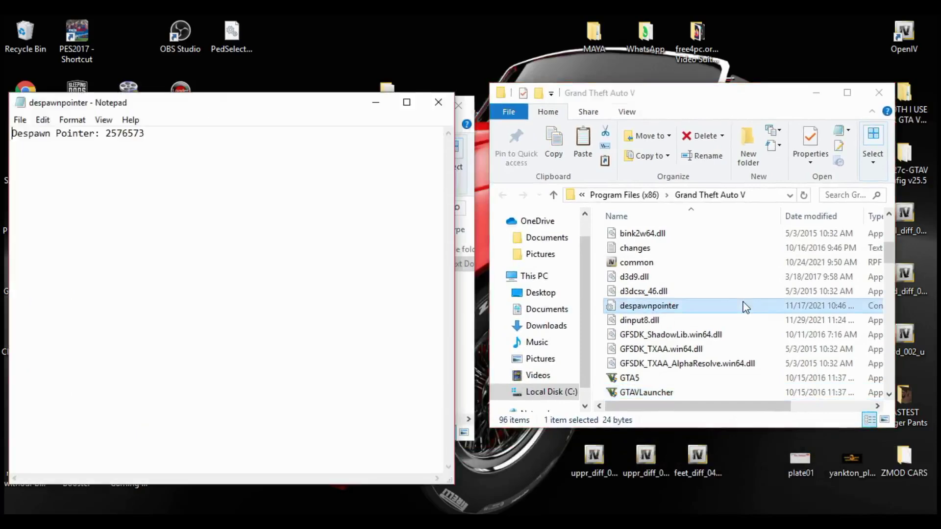
key(alt+F4)
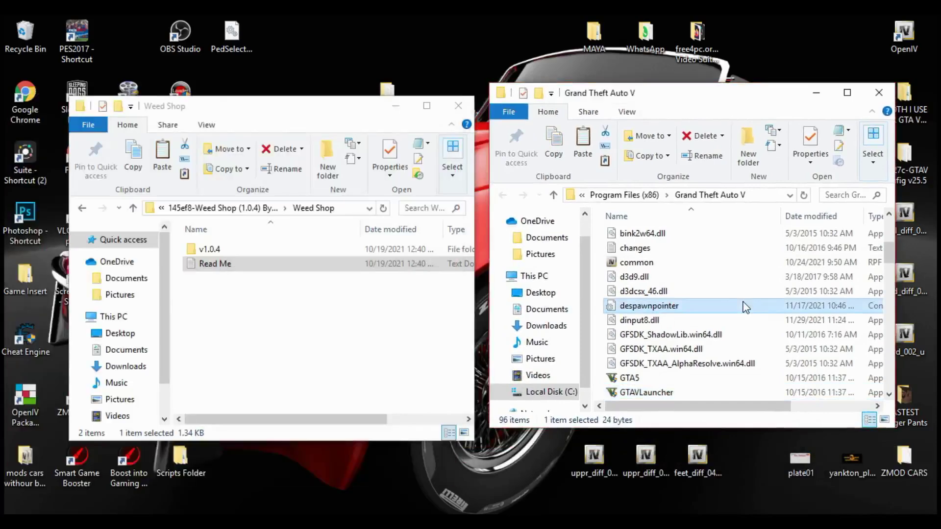
Step: Open the scripts folder inside the Grand Theft Auto V directory
key(Home)
key(Down)
key(Down)
key(Down)
key(Down)
key(Down)
key(Down)
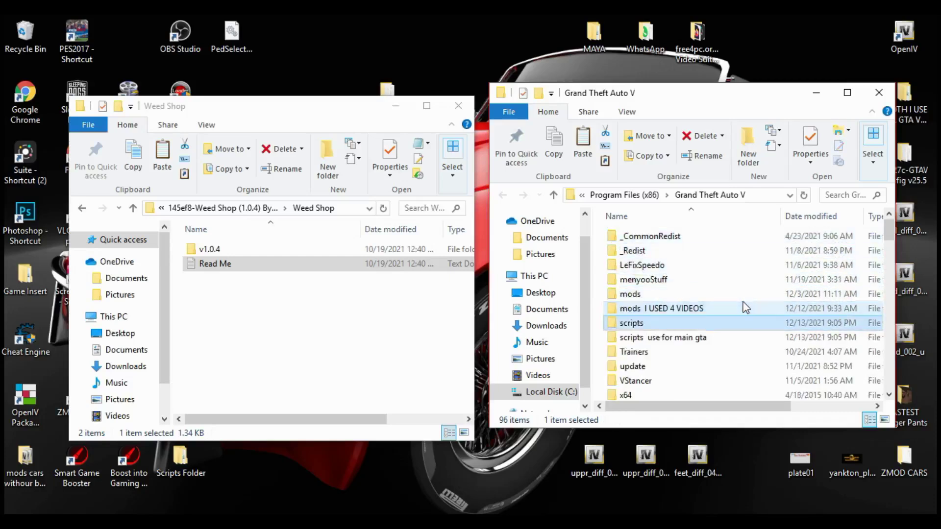
key(Return)
Step: Look through the existing mod files in the scripts folder
key(Down)
key(Down)
key(Down)
key(Down)
key(Down)
key(Down)
key(Down)
key(Down)
key(Down)
key(Down)
key(Down)
key(Down)
key(Down)
key(Down)
key(Down)
key(Down)
key(Down)
key(Down)
key(Down)
key(Down)
key(Down)
key(Down)
key(Down)
key(Down)
key(Down)
key(Down)
key(Down)
key(Down)
key(Down)
key(Down)
key(Down)
key(Down)
key(Down)
key(Down)
key(Down)
key(Down)
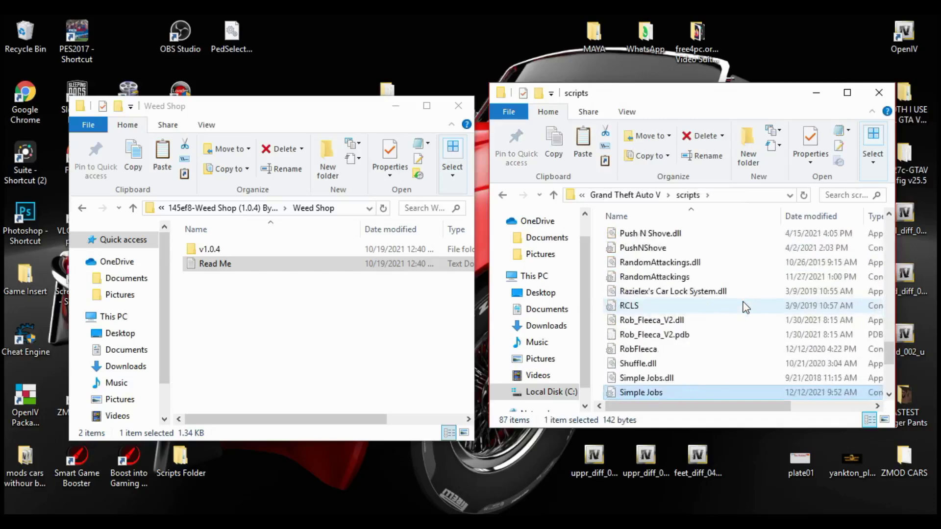
Step: Copy WeedShop.dll and the WeedShop configuration file from the mod's v1.0.4 folder into the game's scripts folder
click(362, 249)
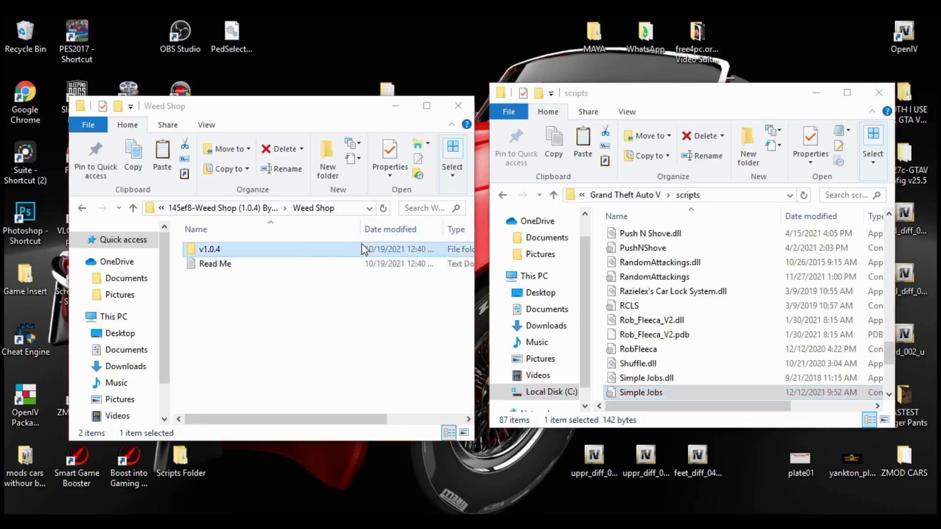
double_click(362, 249)
drag(264, 292, 633, 331)
right_click(246, 244)
click(237, 256)
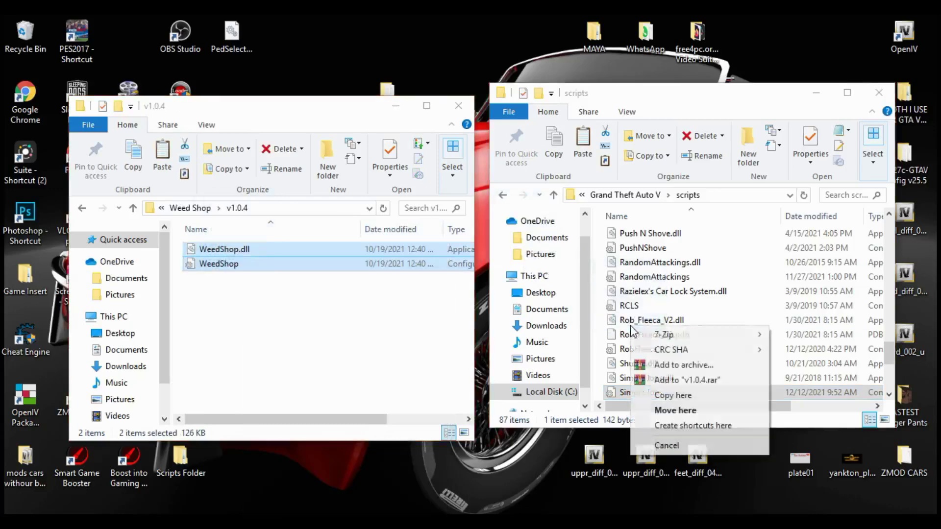
click(673, 396)
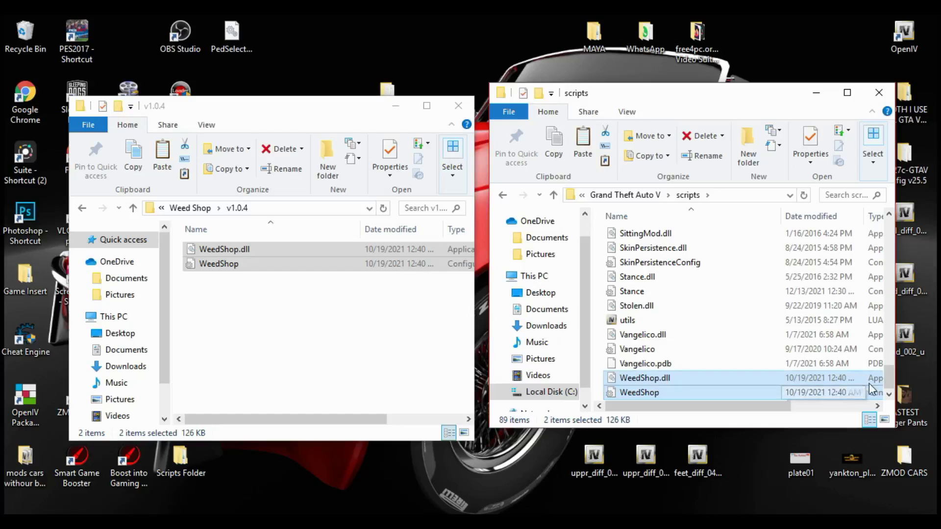
Step: Check the MENUKEY setting in the copied WeedShop configuration file and close the file unchanged
double_click(779, 393)
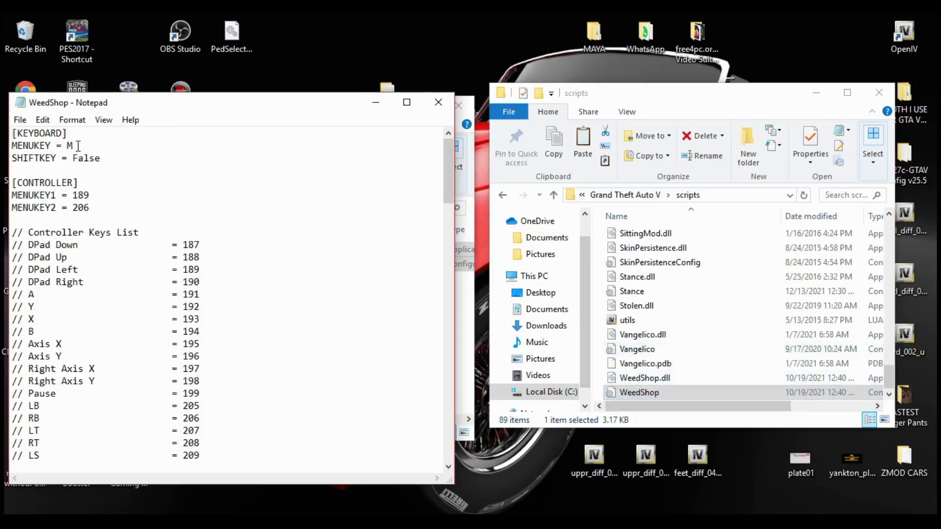
drag(71, 146, 66, 146)
click(428, 107)
Step: Return to the main Grand Theft Auto V folder, close its window and minimize the v1.0.4 folder window
click(706, 307)
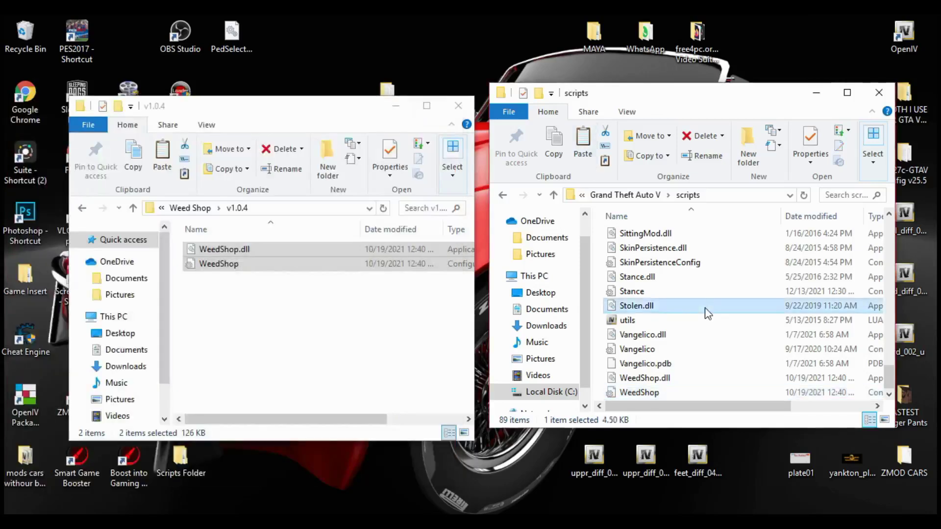
key(F2)
key(Escape)
key(BackSpace)
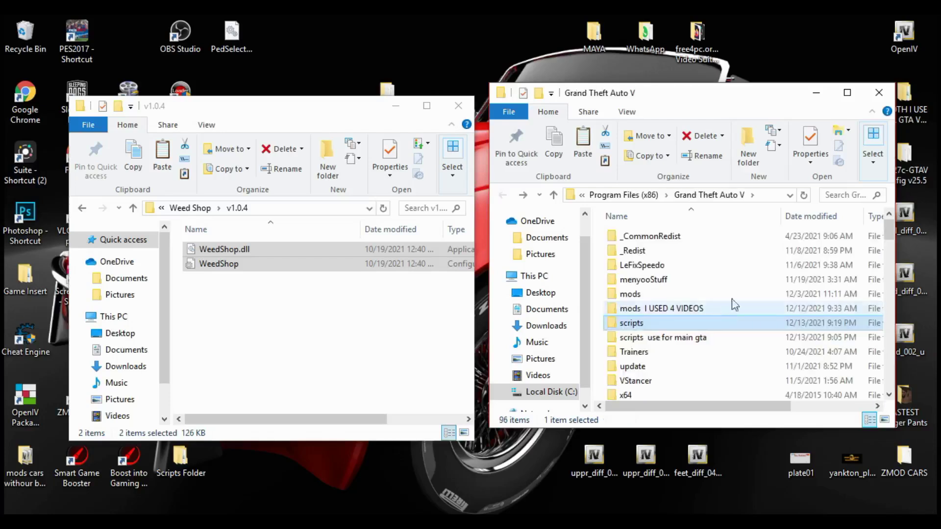
click(879, 92)
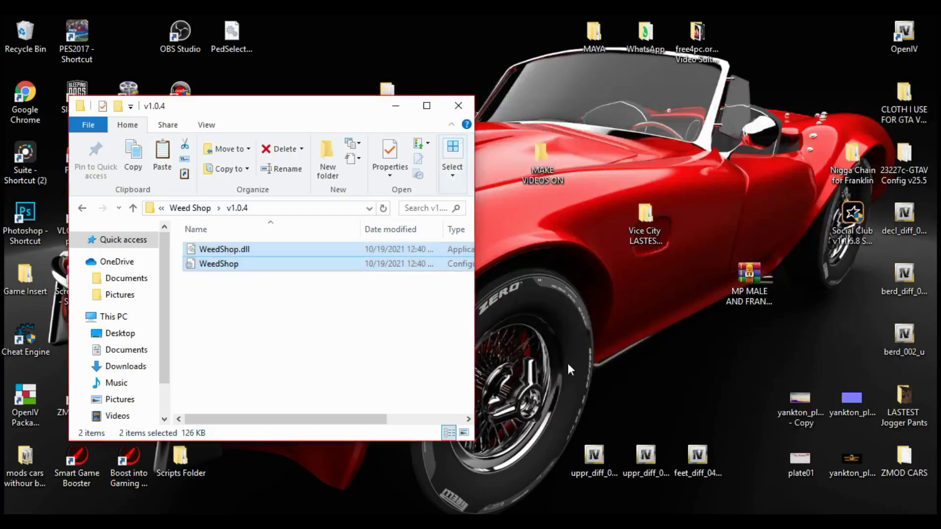
click(395, 106)
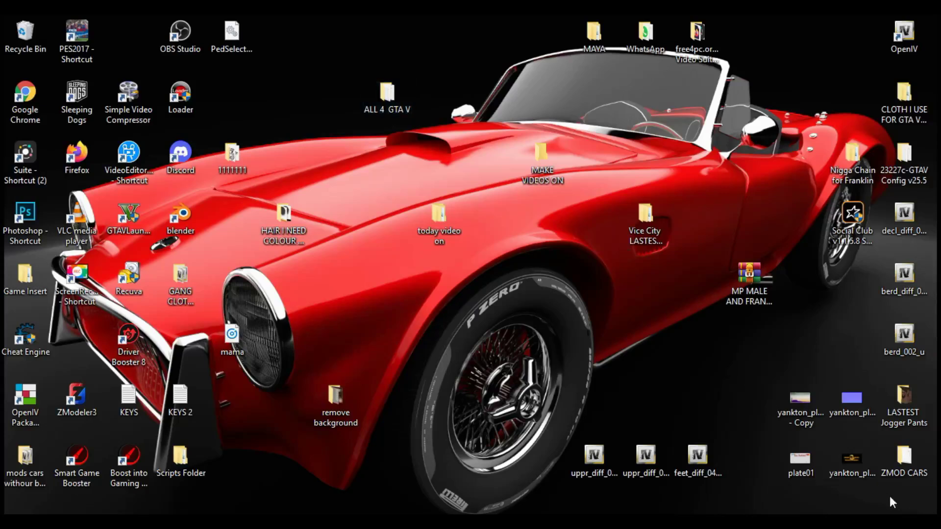
Step: Switch to the running Grand Theft Auto V game and open the full map from the pause menu
key(alt+Tab)
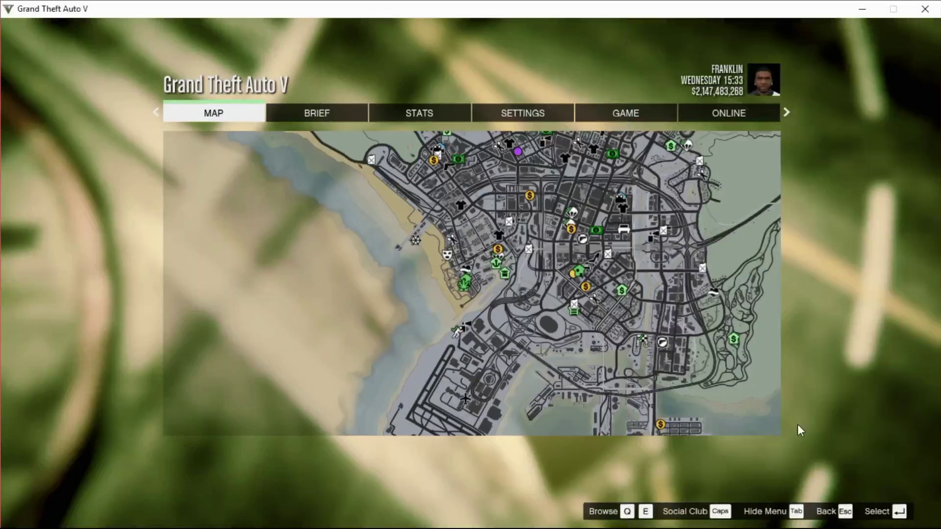
key(Return)
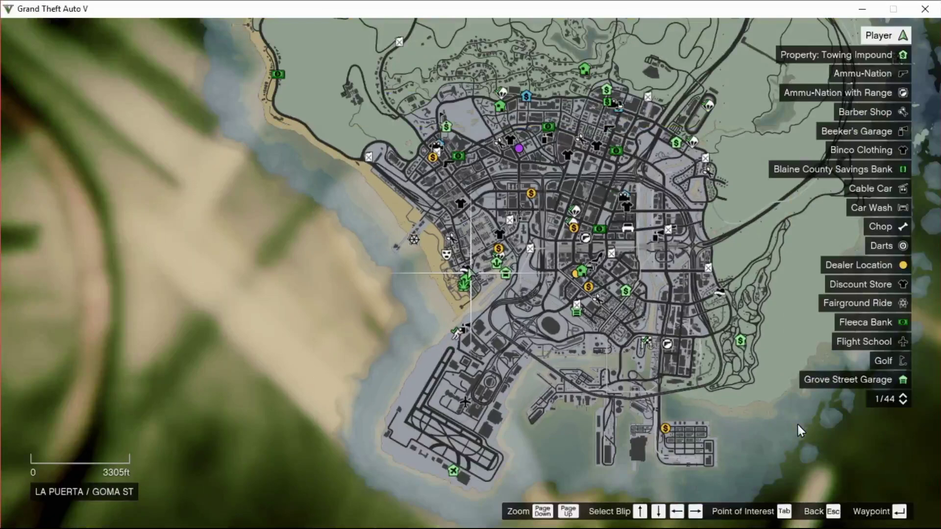
Step: Locate the Smoke on the Water shop on the map and examine its position near the beach, up close and in the wider area
key(Down)
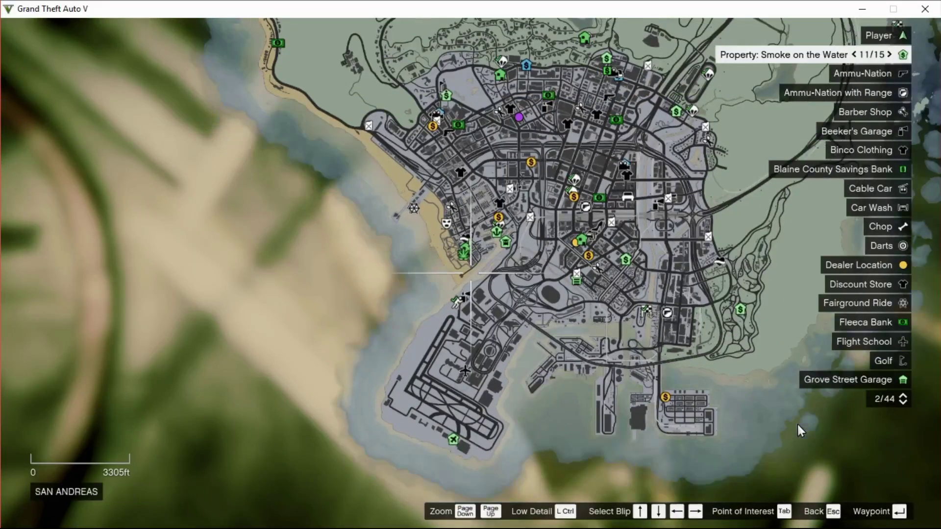
key(Page_Up)
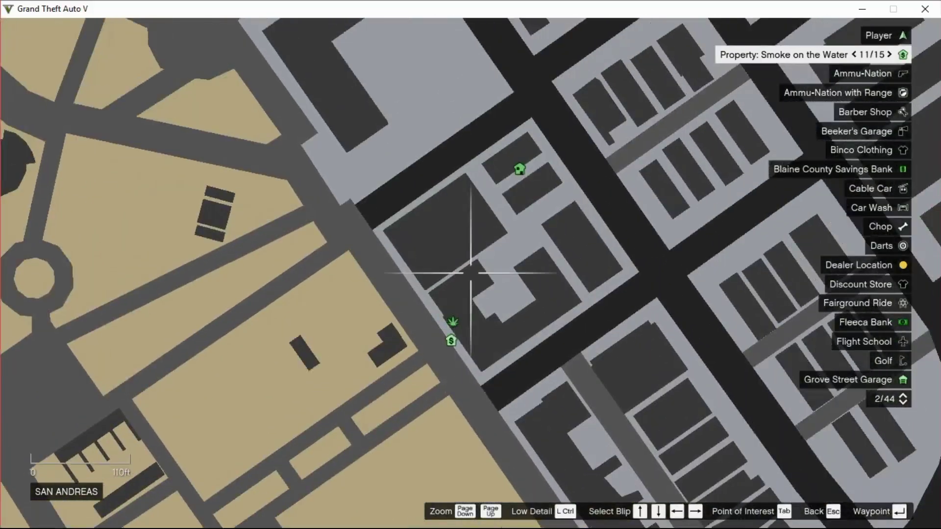
key(s)
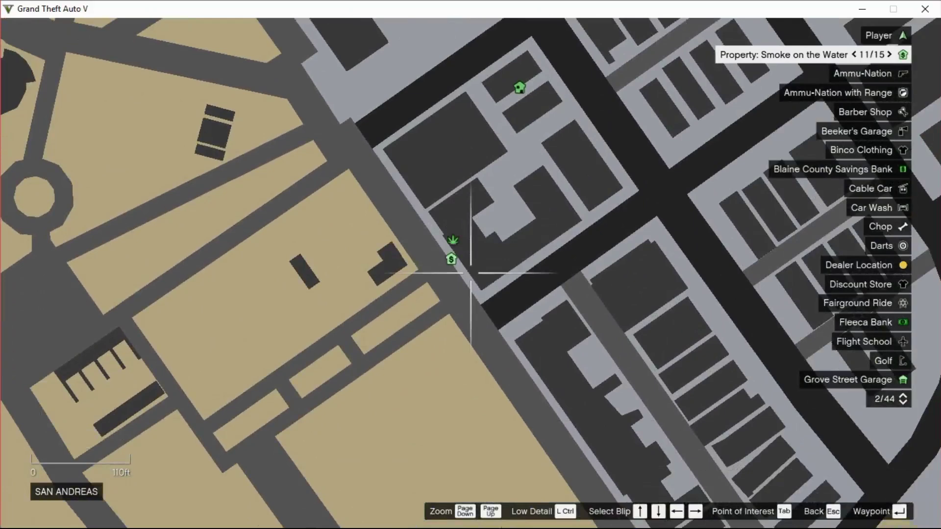
key(w)
key(a)
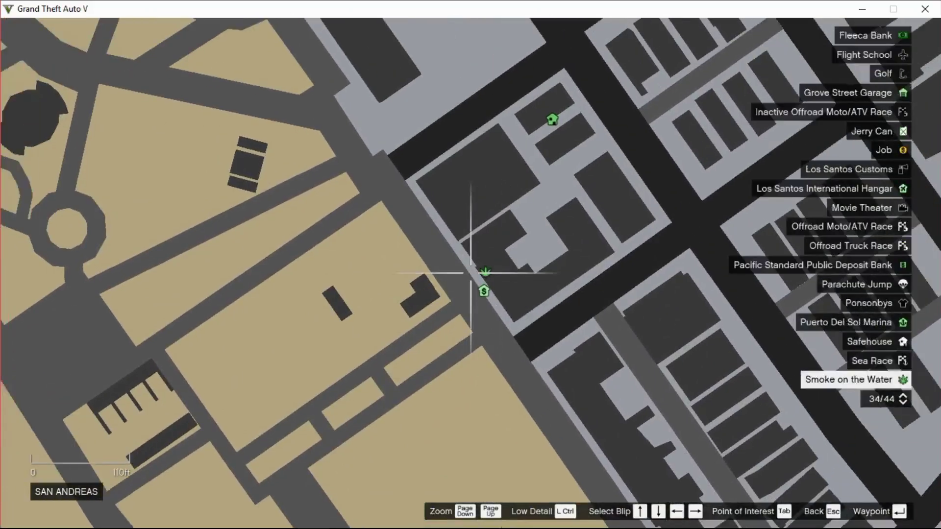
key(Page_Down)
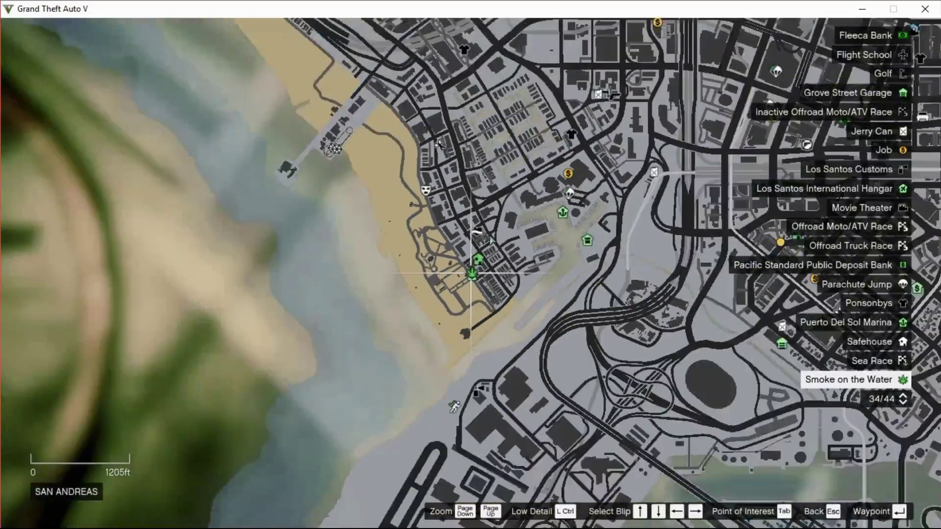
key(Page_Up)
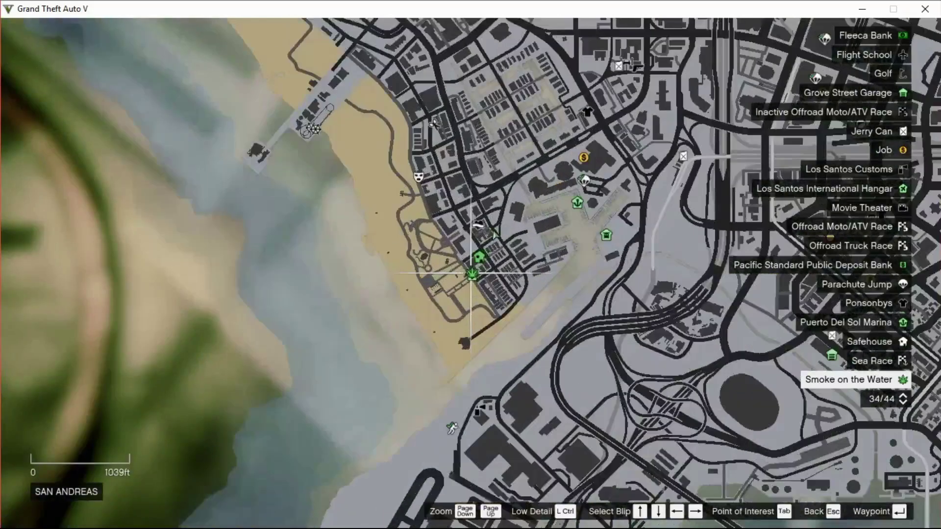
key(Page_Up)
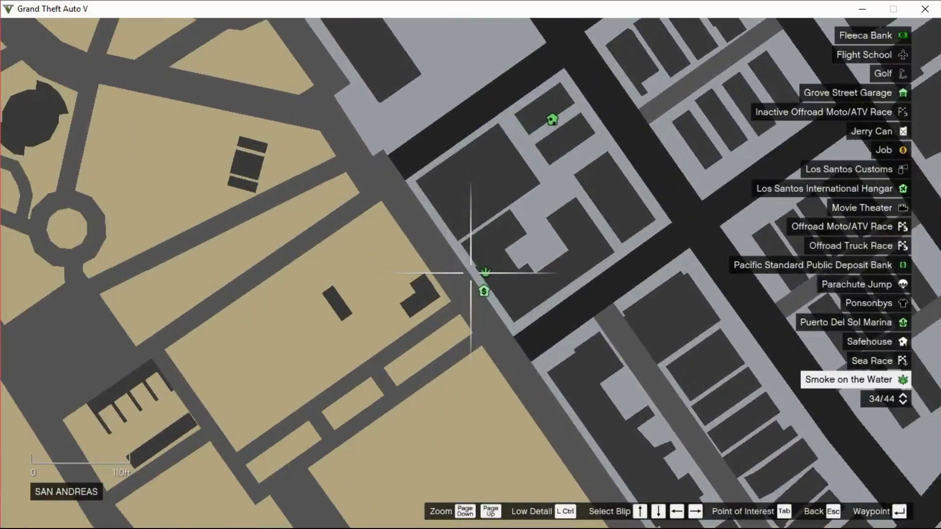
Step: Set a waypoint at the Smoke on the Water property marker and leave the map to resume the game
key(s)
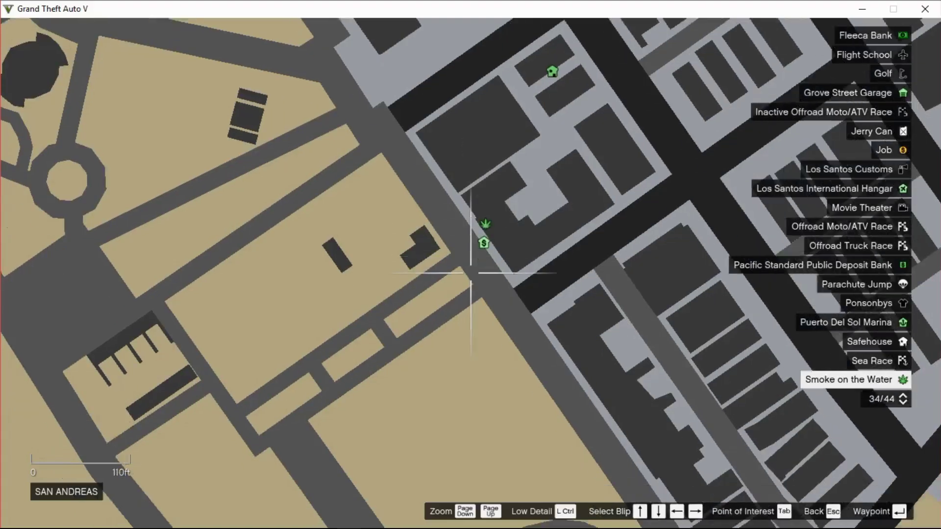
key(w)
key(w)
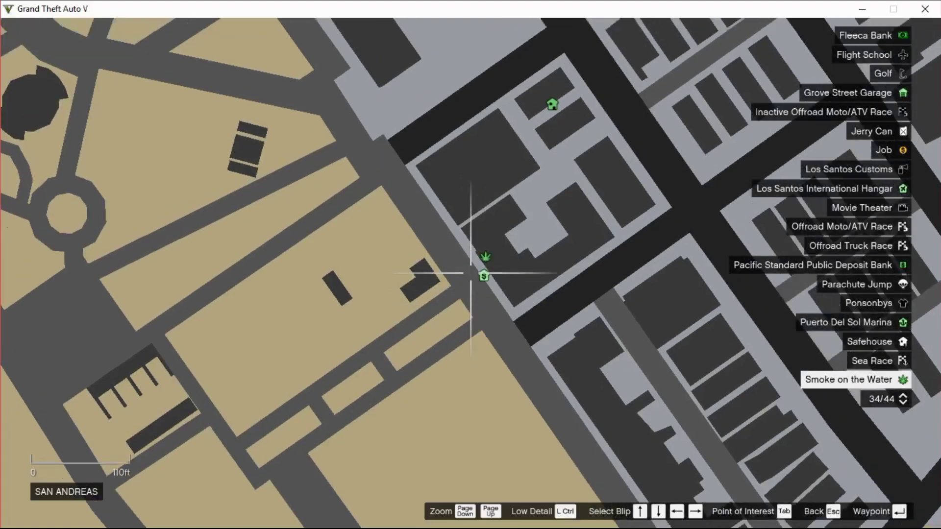
key(Return)
key(Escape)
key(Escape)
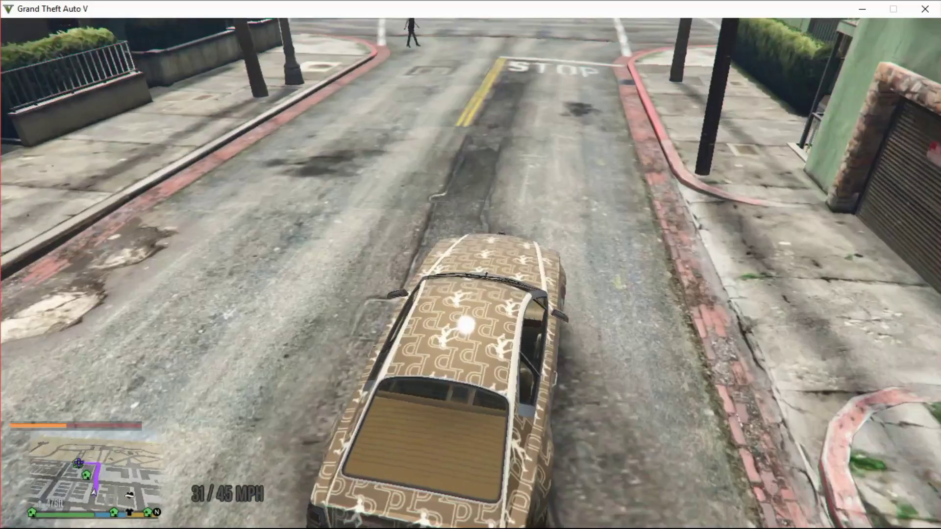
Step: Drive the car along the marked route towards the Smoke on the Water waypoint, changing the camera view on the brick street
key(w)
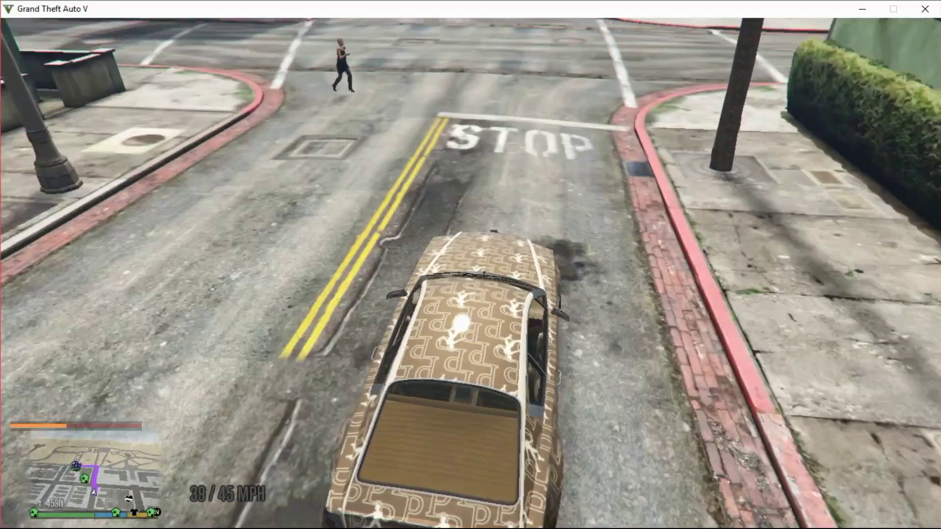
key(w)
key(w)
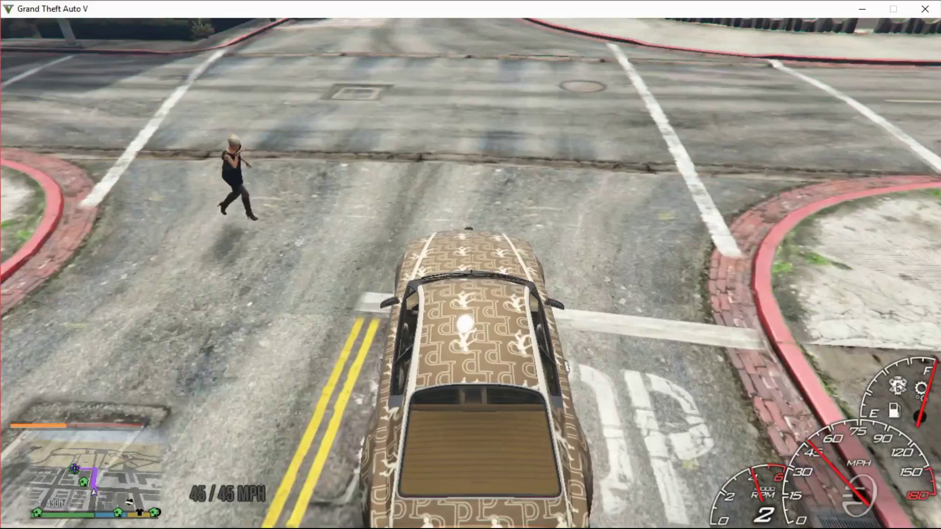
key(w)
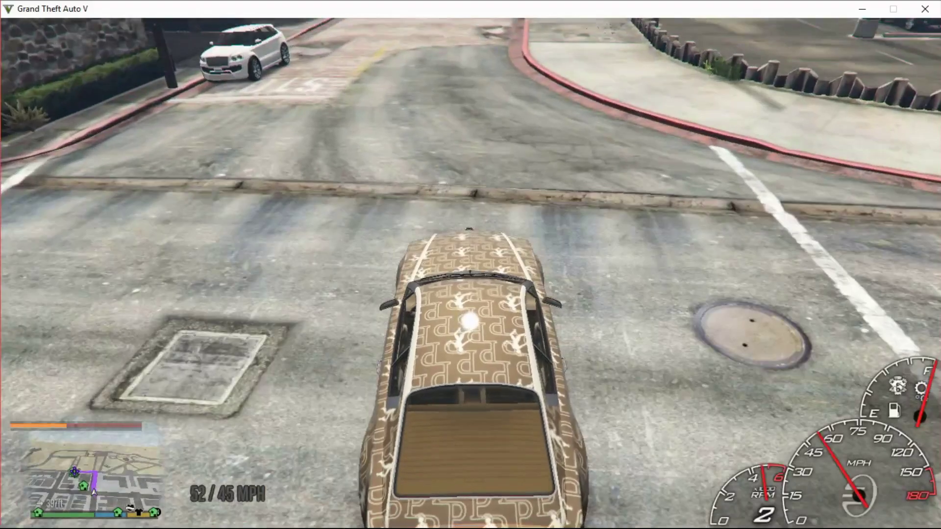
key(w)
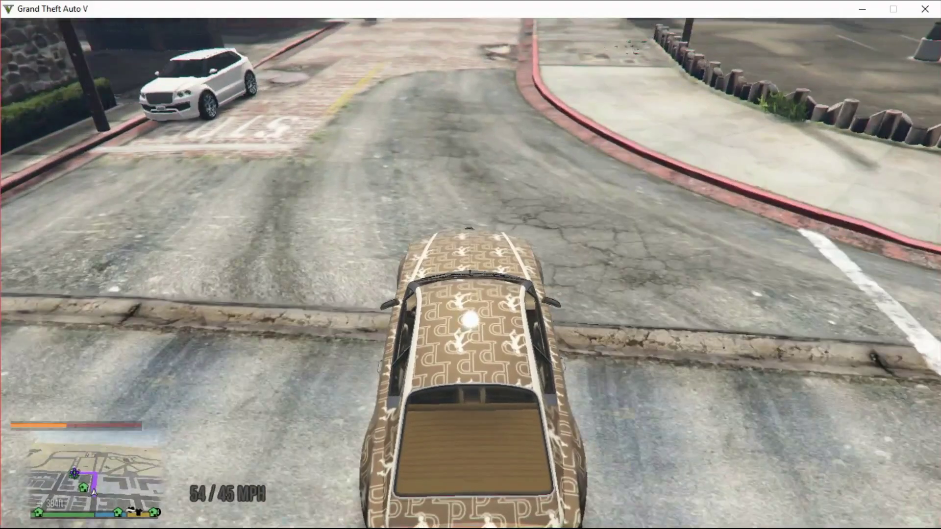
key(w)
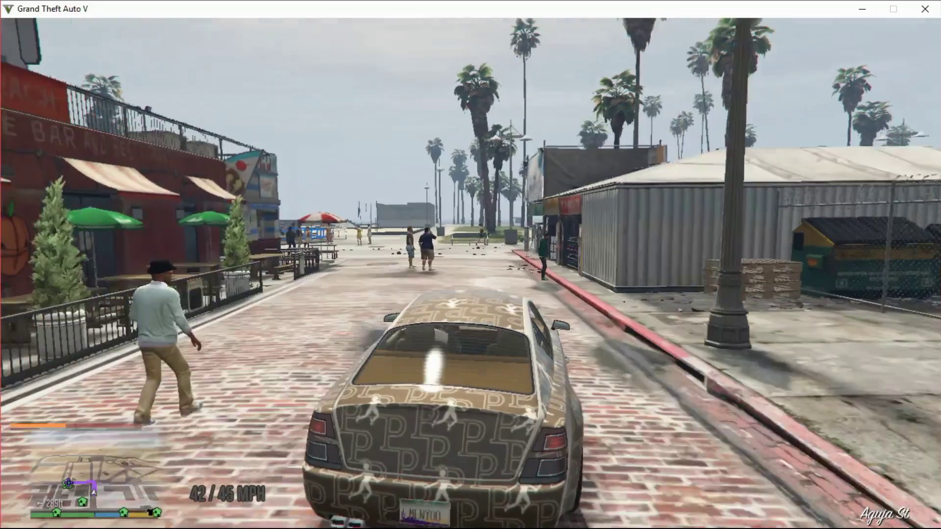
key(v)
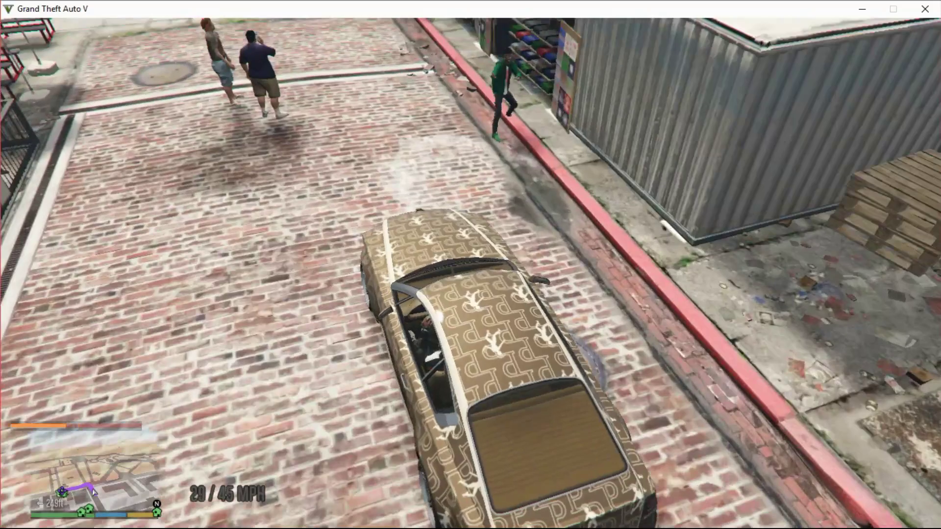